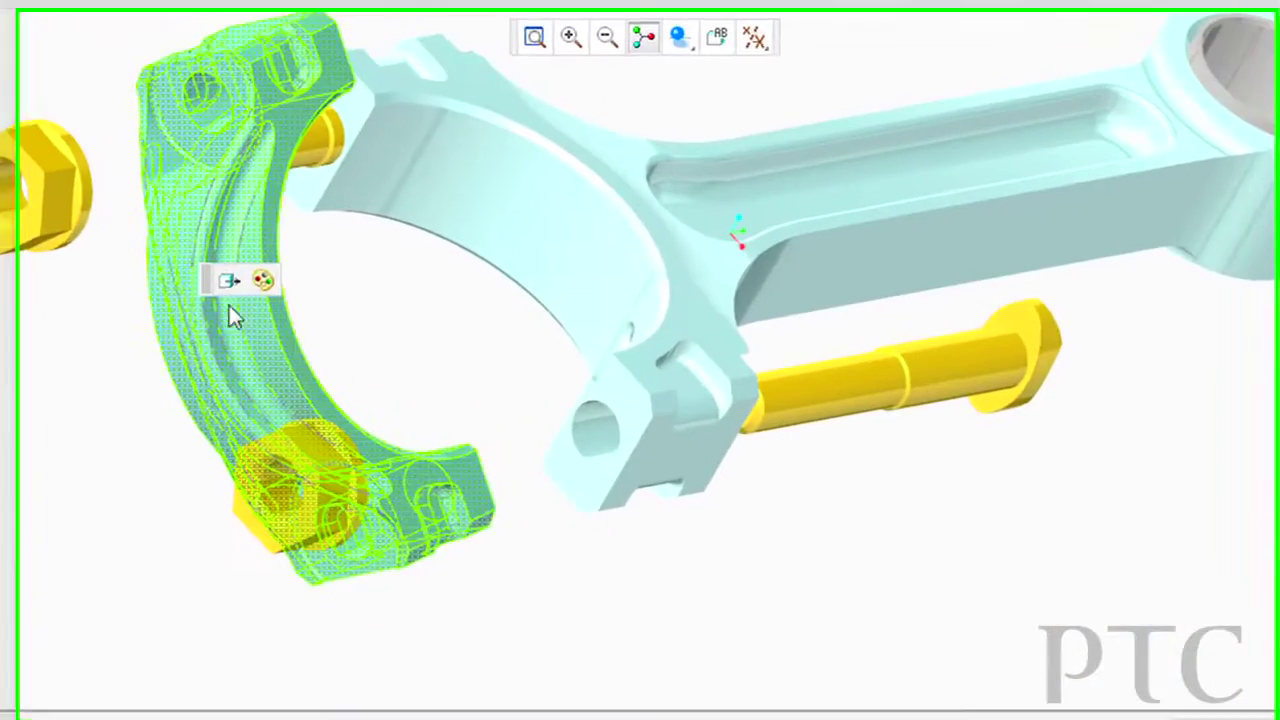
Snap the loose cap onto the connecting rod's big end with coincident hole constraints
left_click(229, 300)
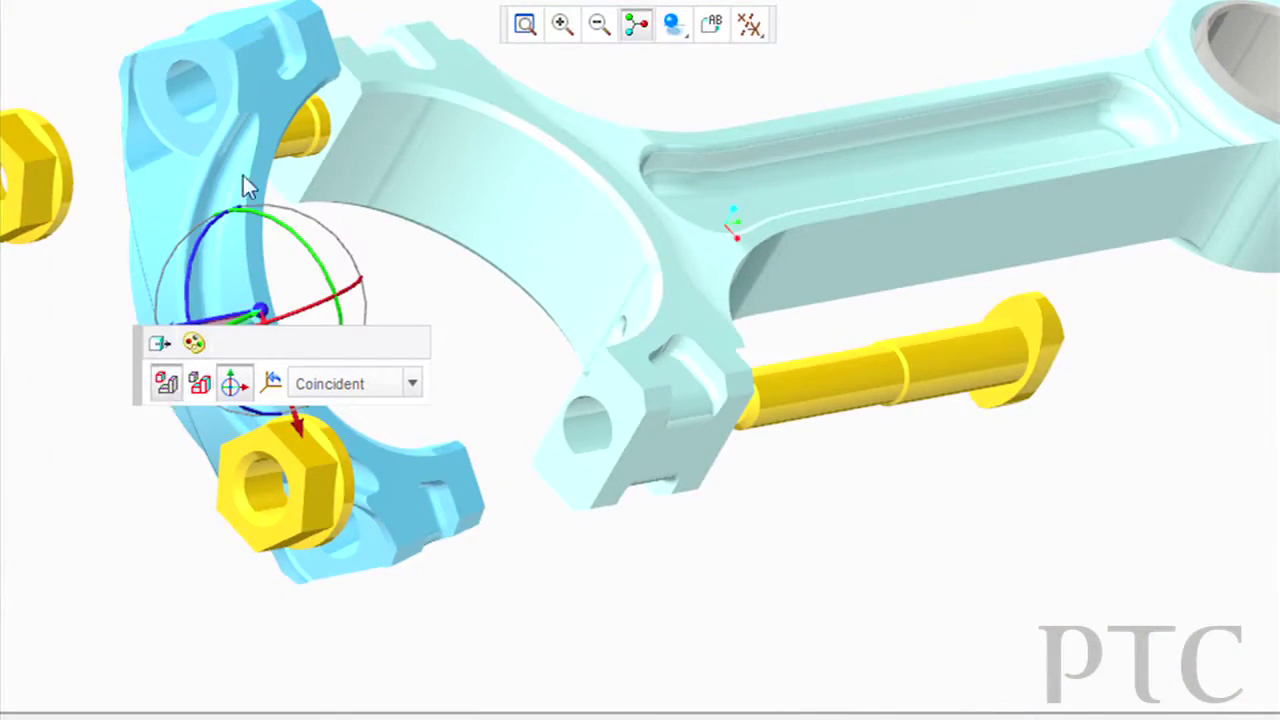
left_click(207, 98)
left_click(286, 157)
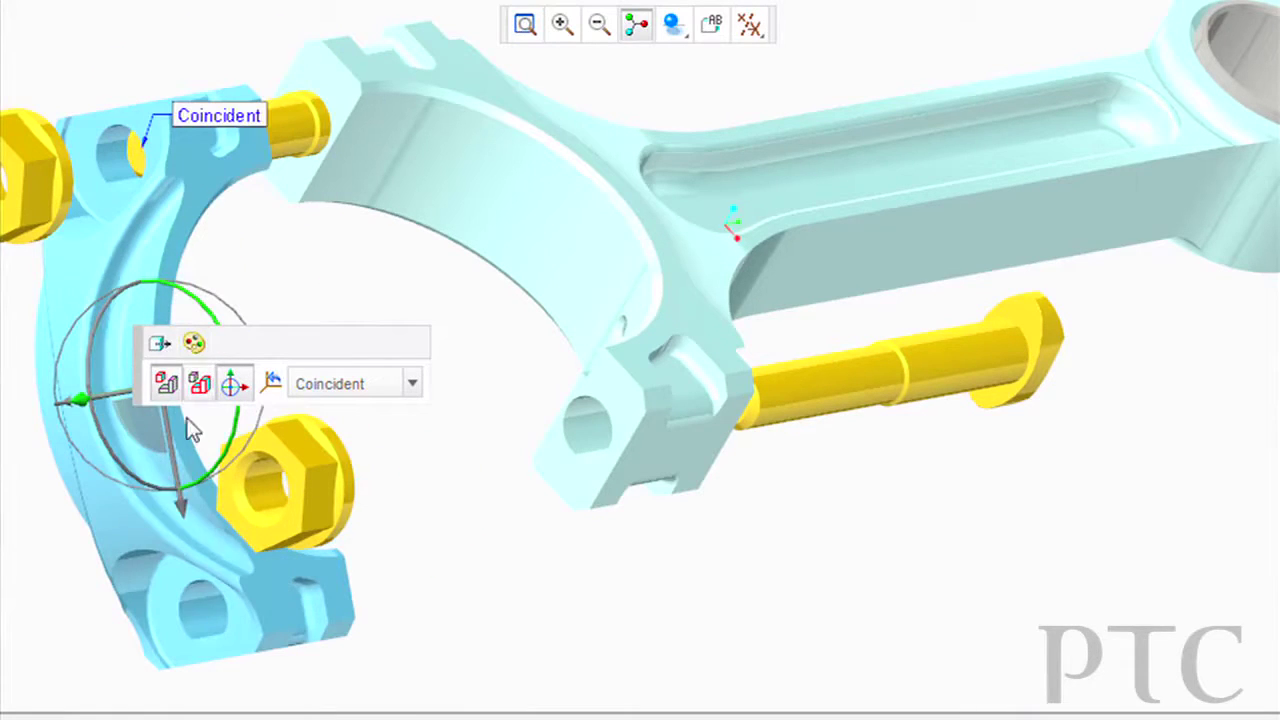
left_click(210, 625)
left_click(588, 441)
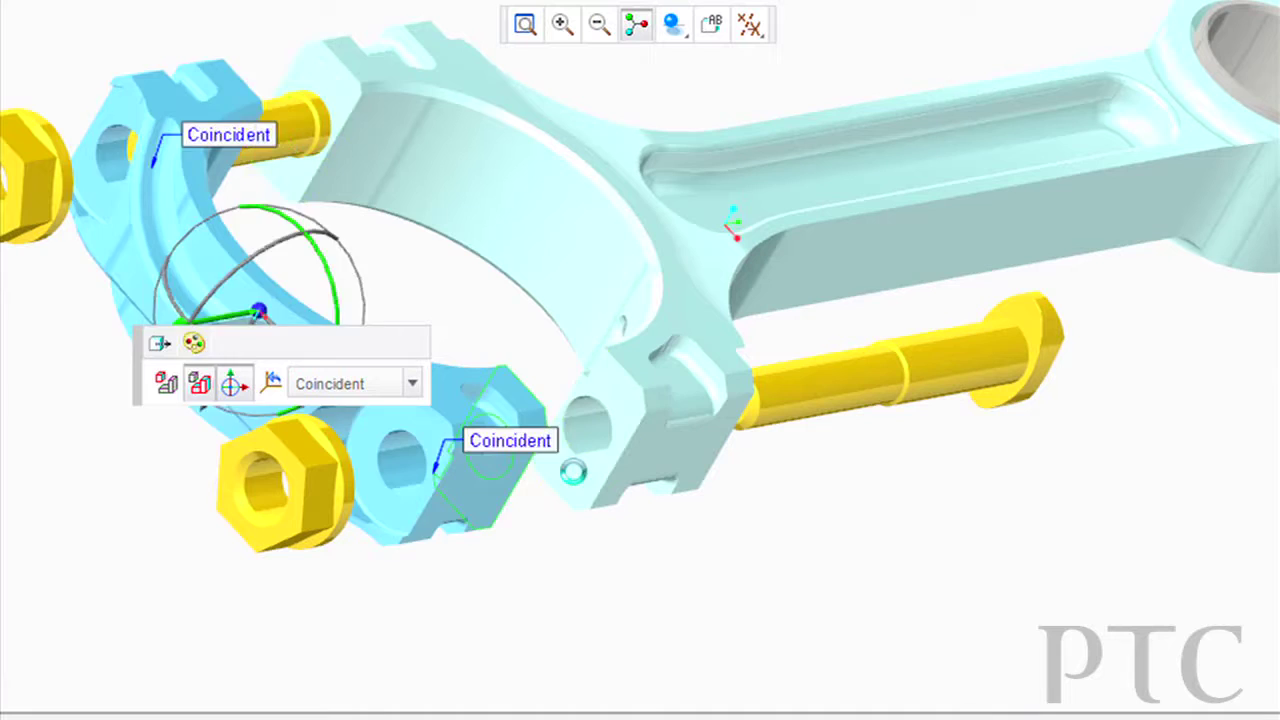
left_click(573, 472)
middle_click(608, 561)
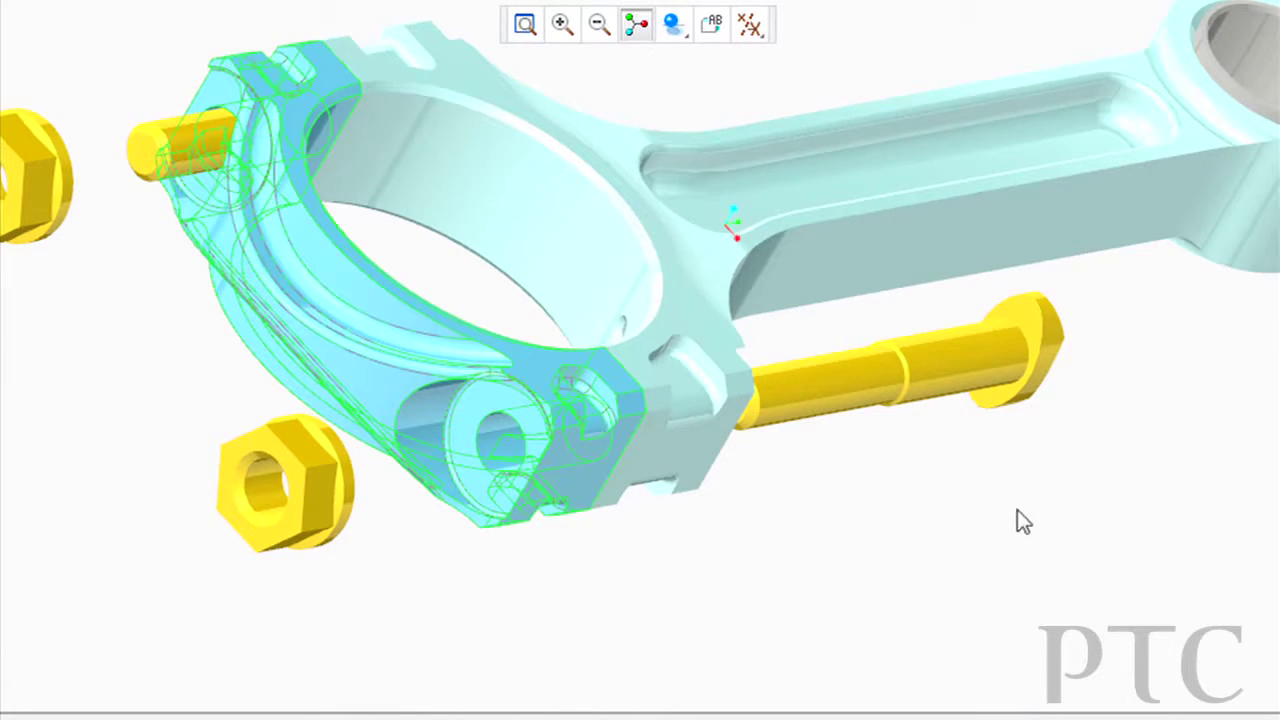
Seat the loose bolt in the cap's hole
left_click(1032, 356)
left_click(1050, 289)
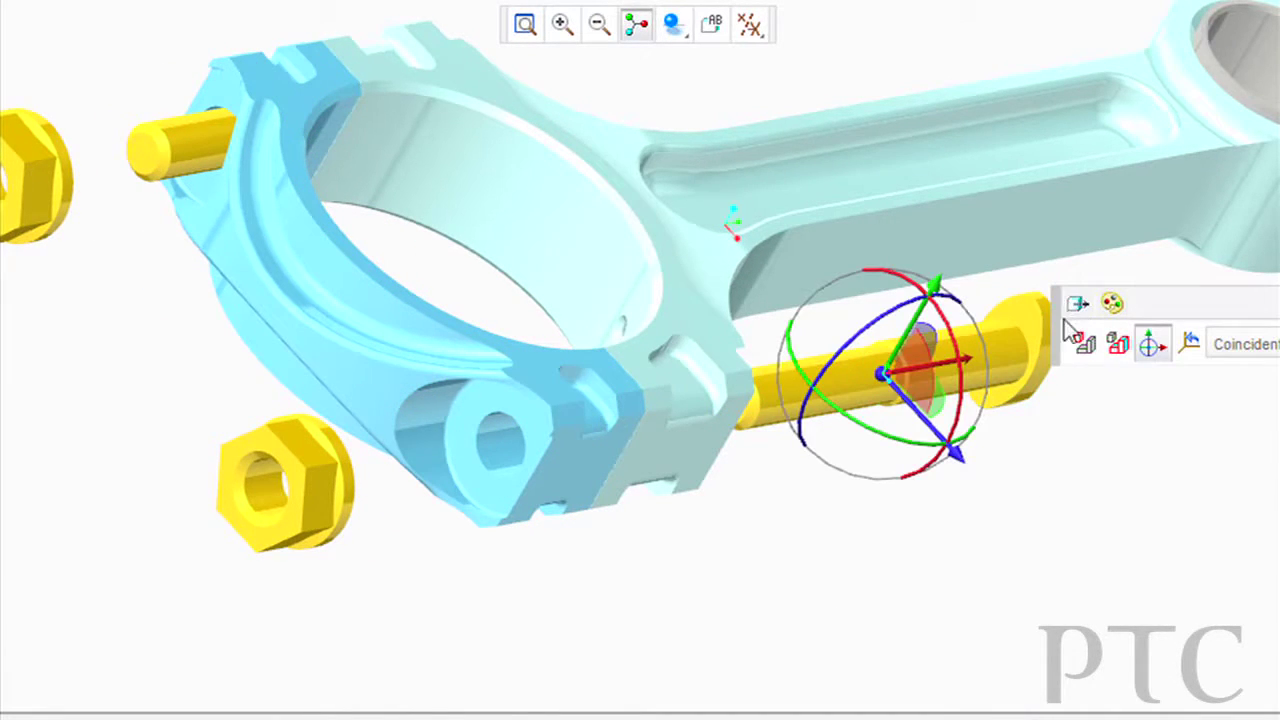
left_click(1034, 341)
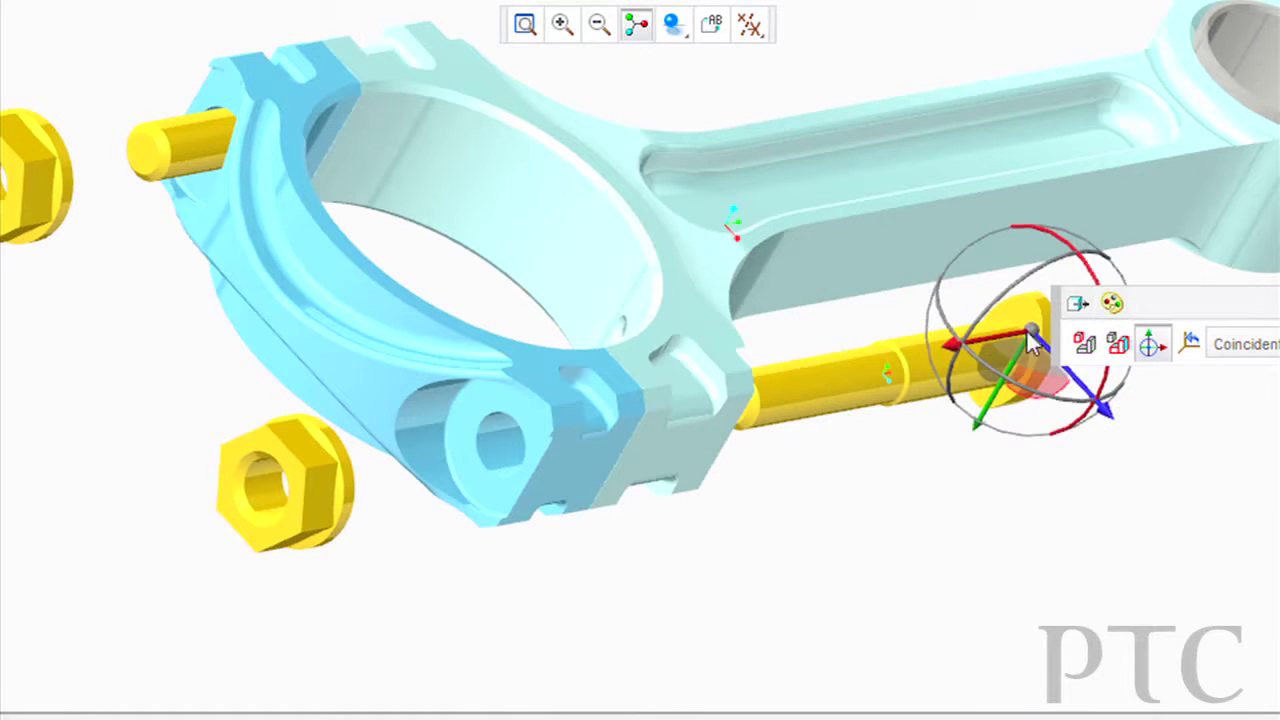
left_click(735, 455)
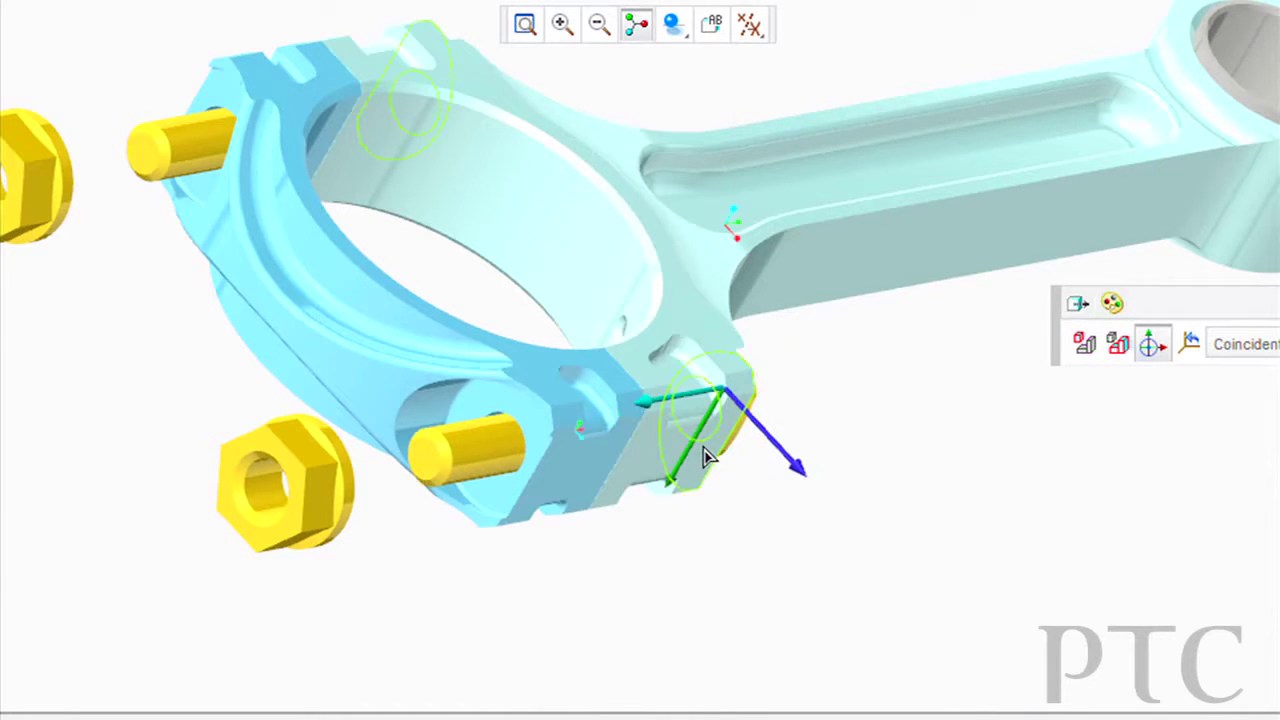
middle_click(709, 451)
Move both loose nuts onto the bolt ends below the rod
middle_click_drag(709, 451, 480, 420)
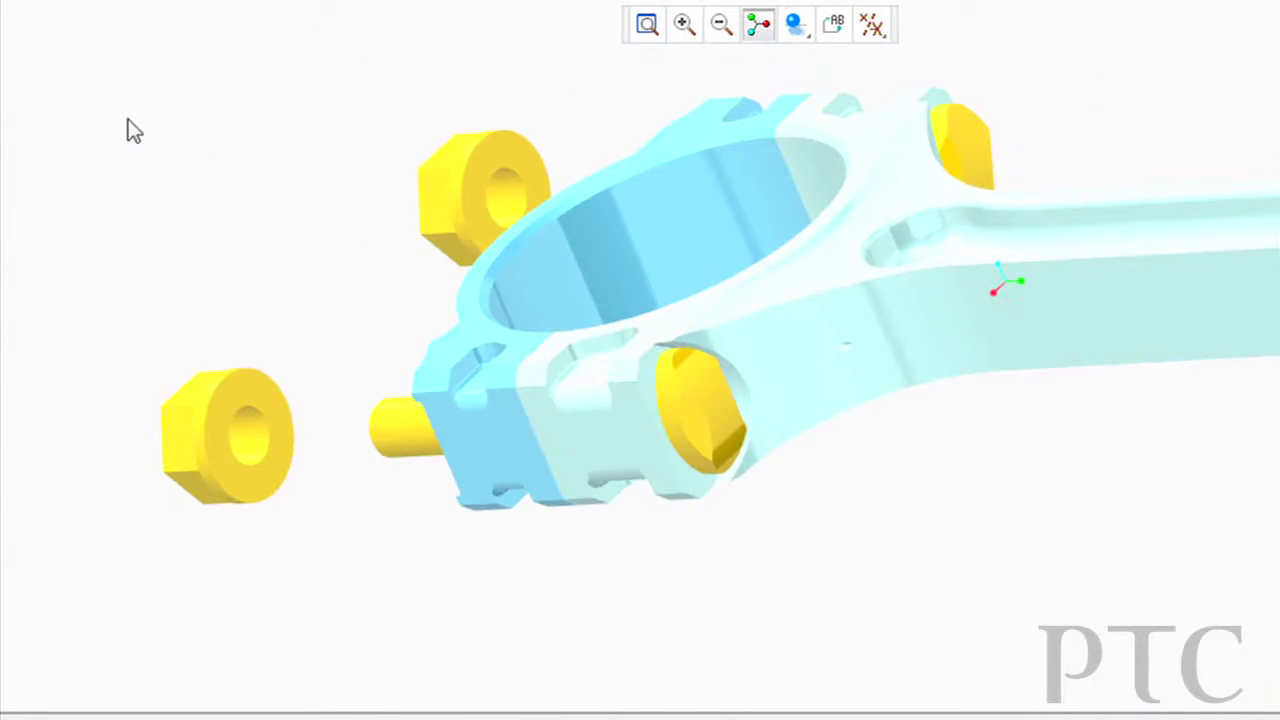
left_click_drag(58, 38, 635, 636)
left_click(666, 548)
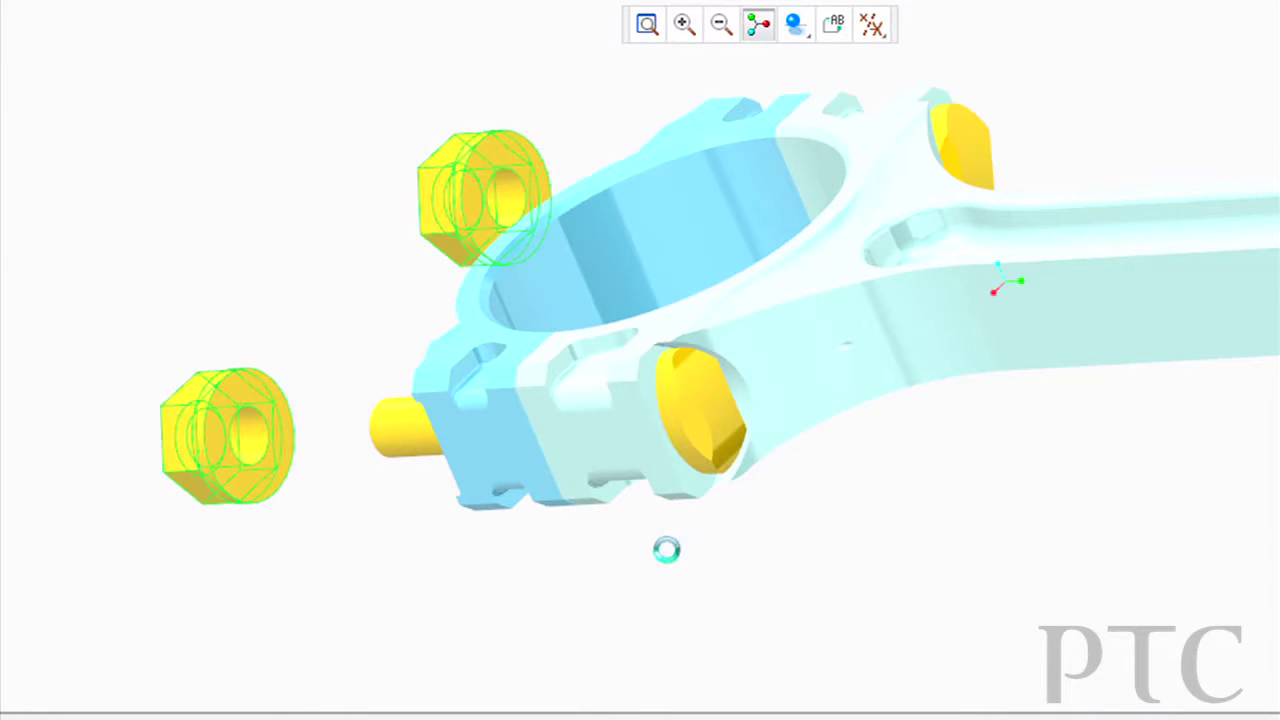
left_click_drag(262, 478, 451, 457)
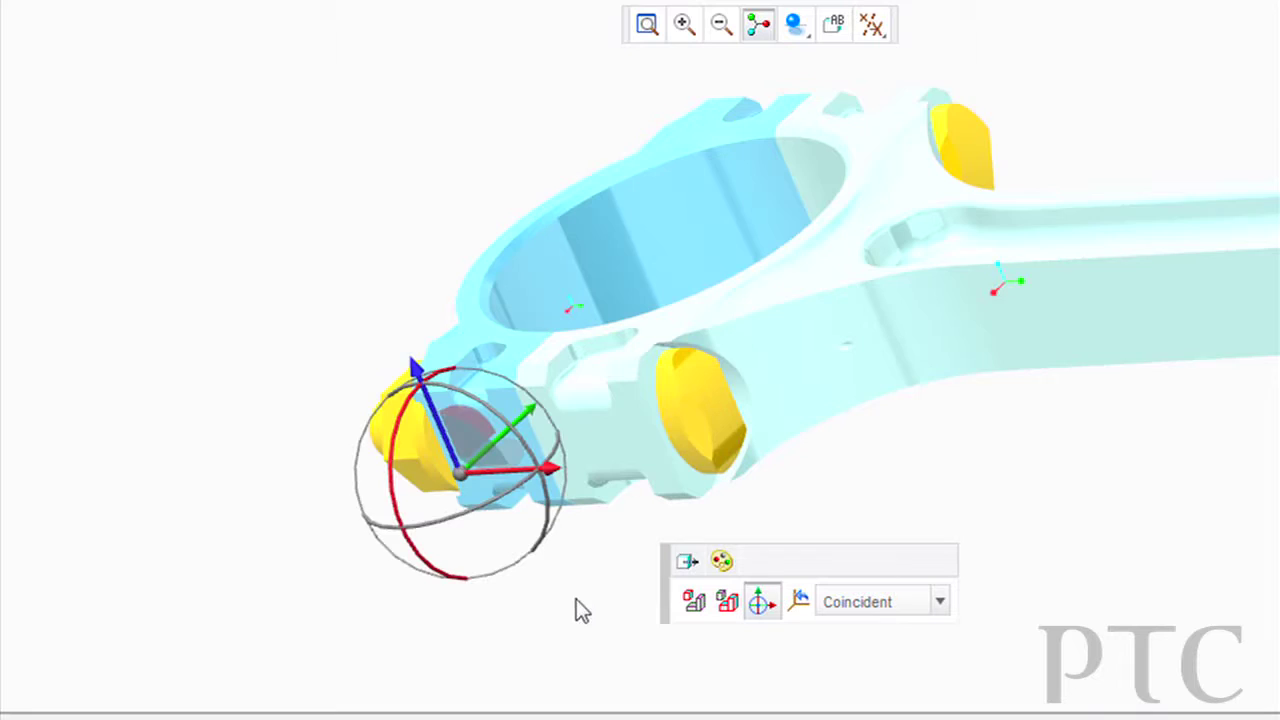
middle_click_drag(580, 608, 665, 600)
left_click(585, 625)
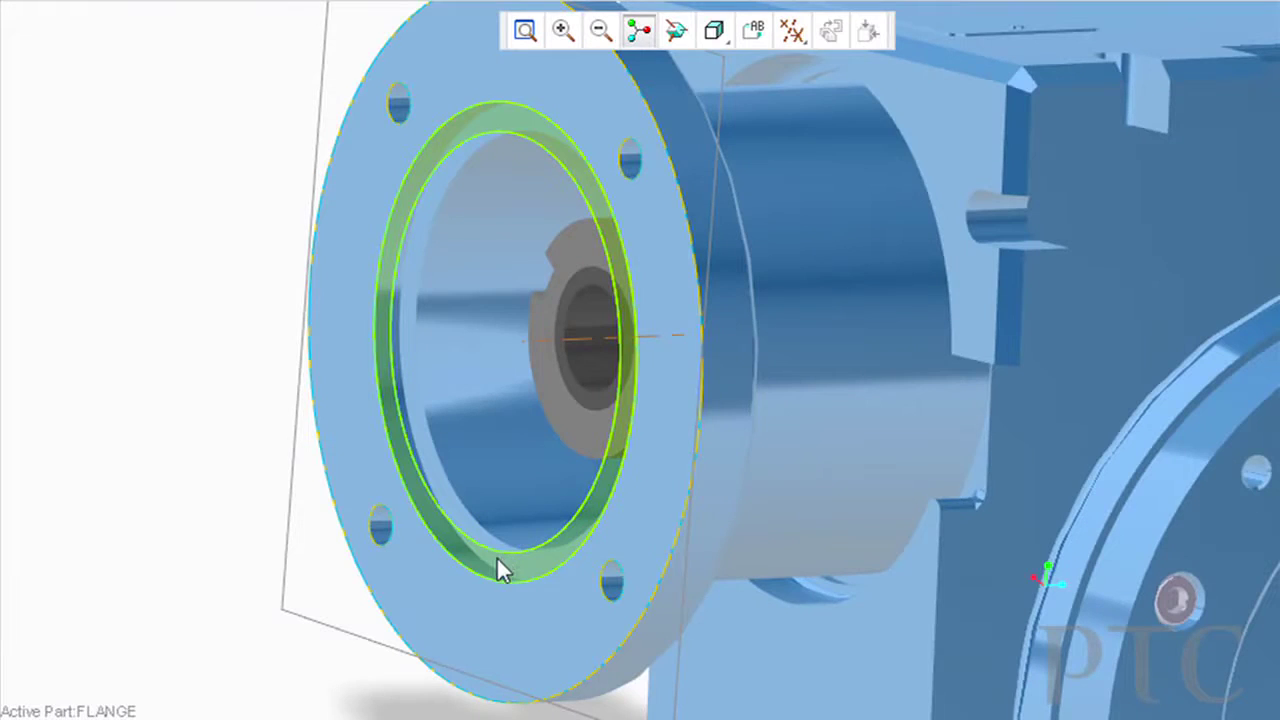
Pull the flange's inner ring out into a tube 80.00 long
left_click(496, 556)
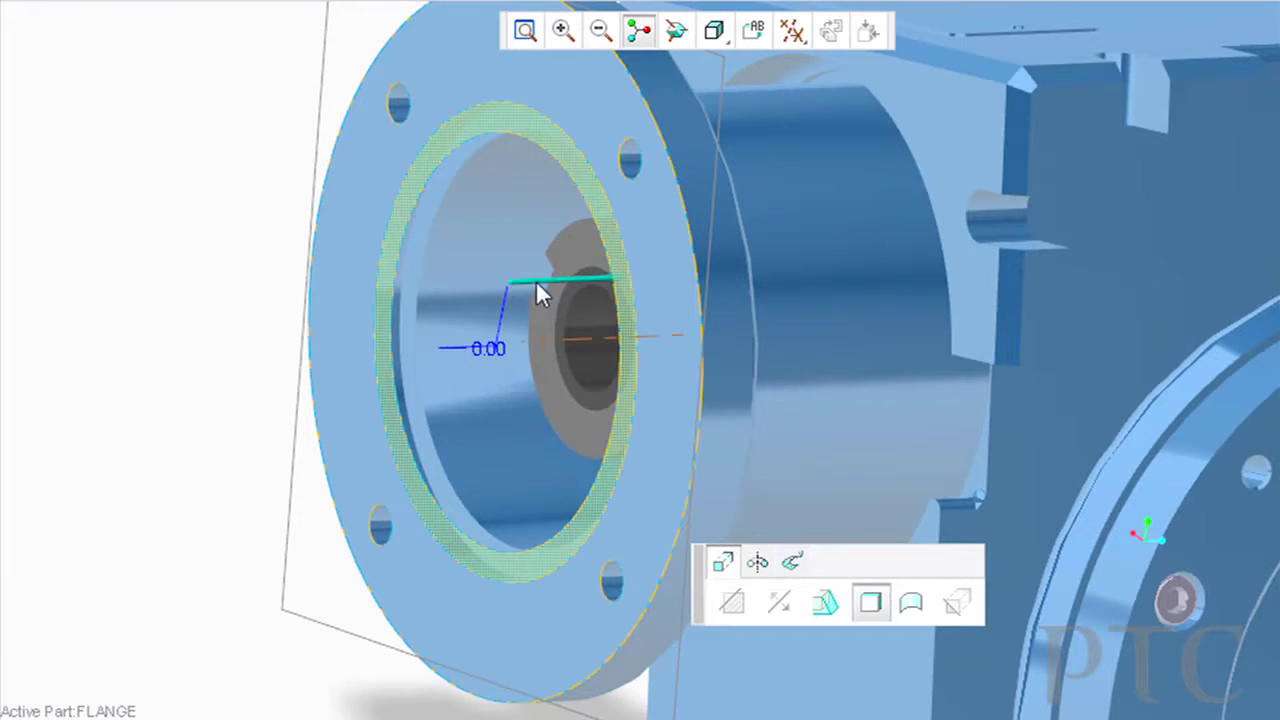
left_click_drag(536, 280, 420, 298)
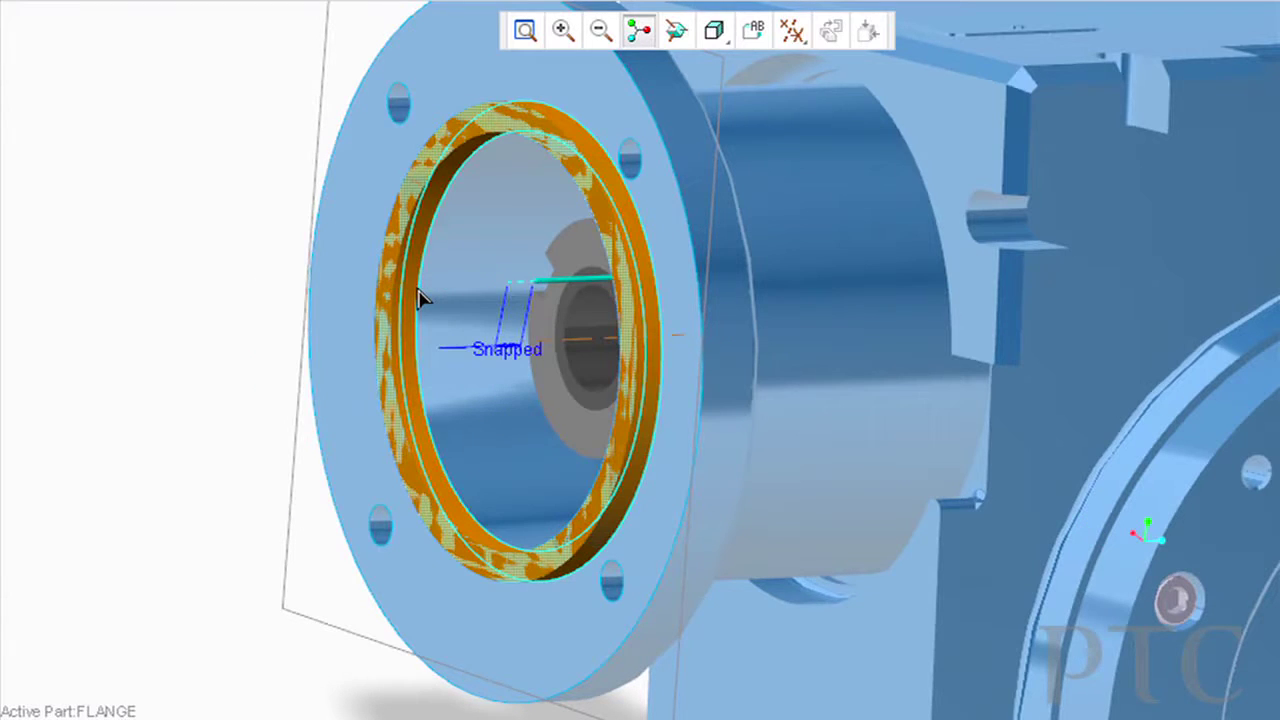
left_click(386, 400)
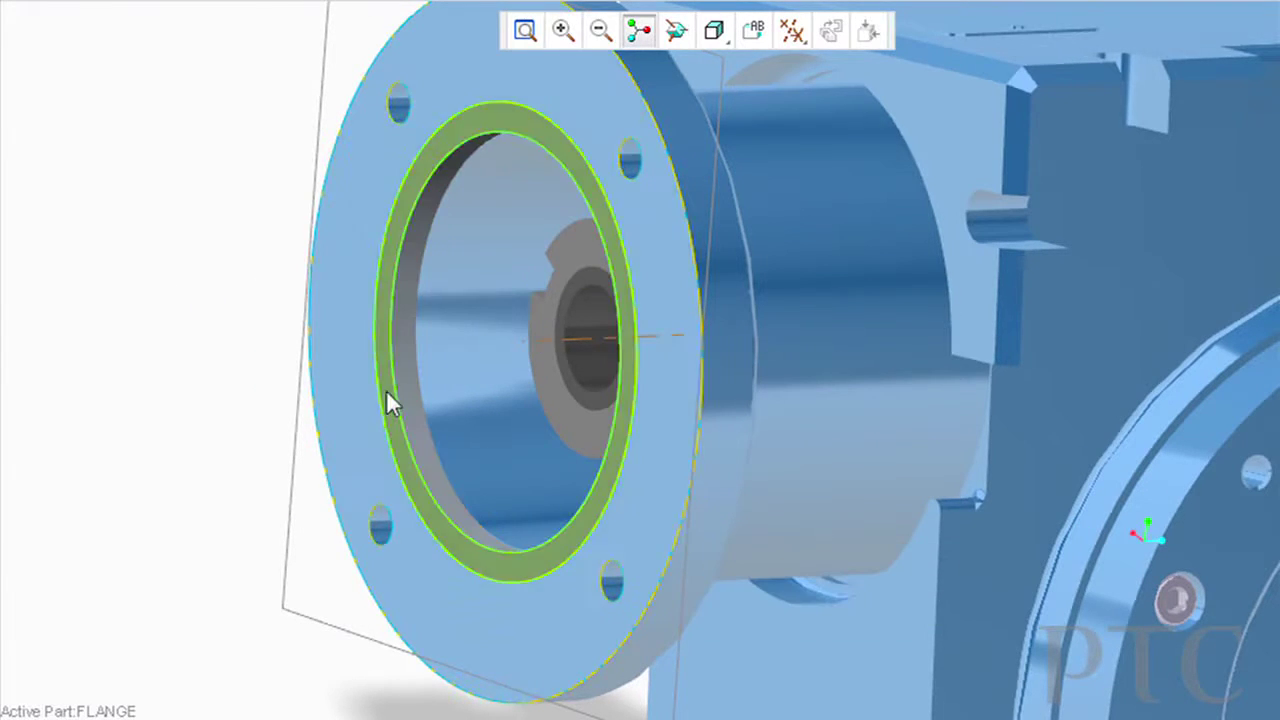
left_click_drag(349, 394, 183, 404)
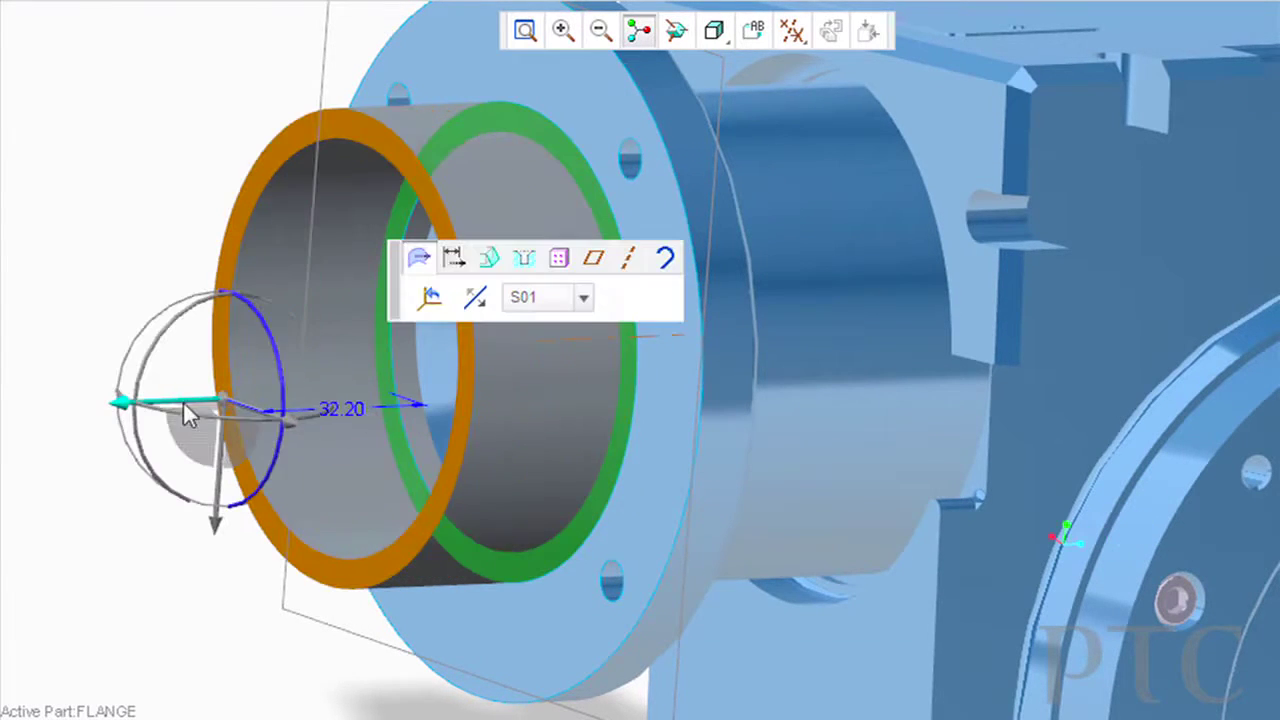
double_click(335, 405)
type("80")
key("Return")
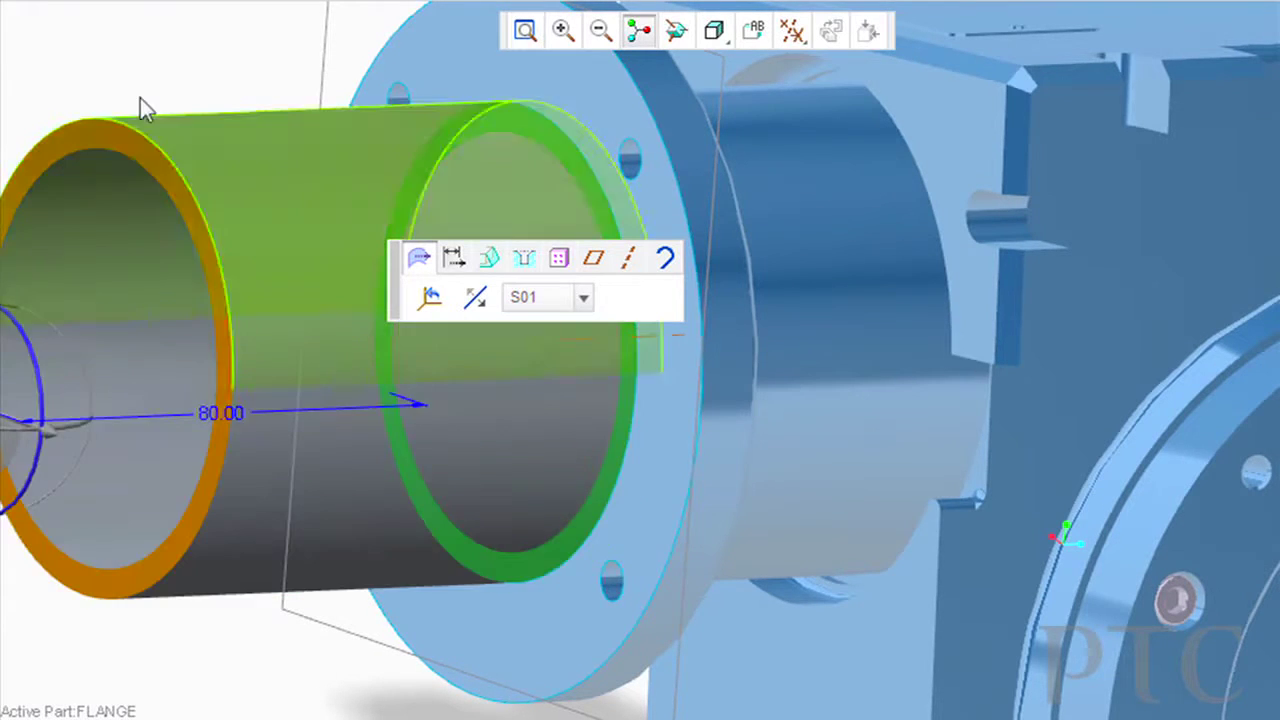
Thicken the flange ring by pulling its front face out about 3.00
left_click(642, 533)
left_click_drag(548, 305, 522, 305)
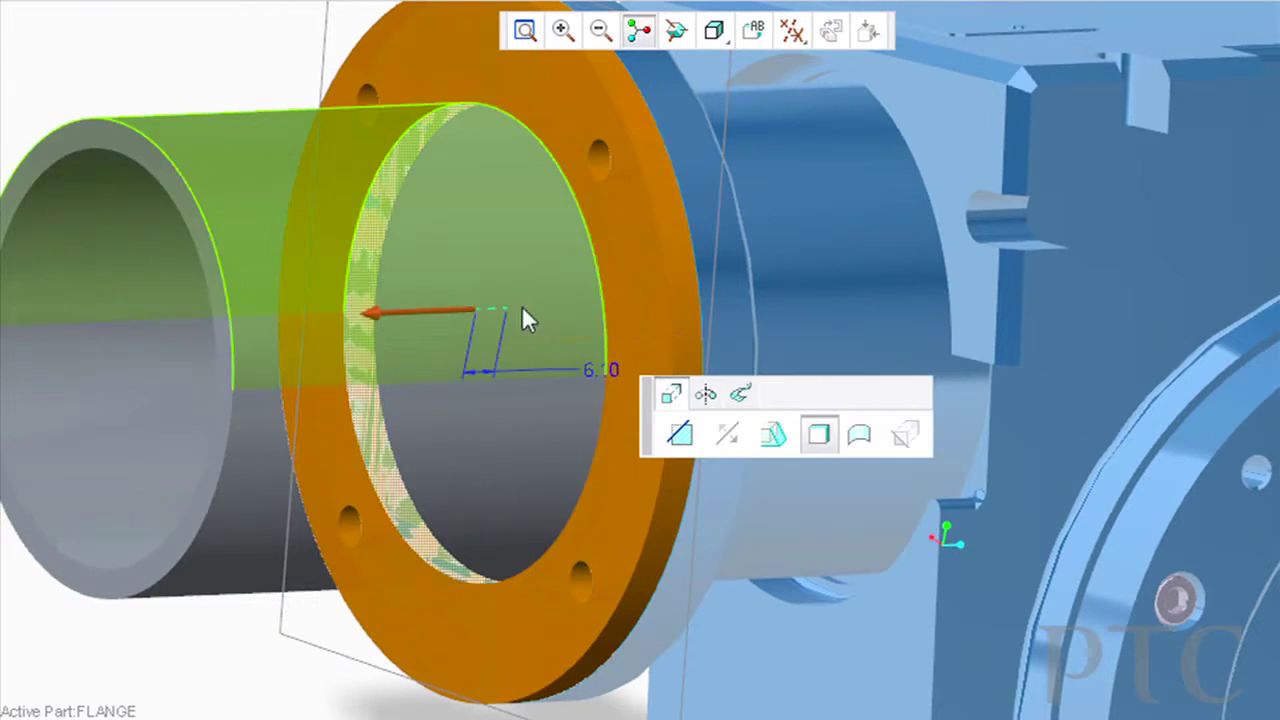
middle_click(648, 370)
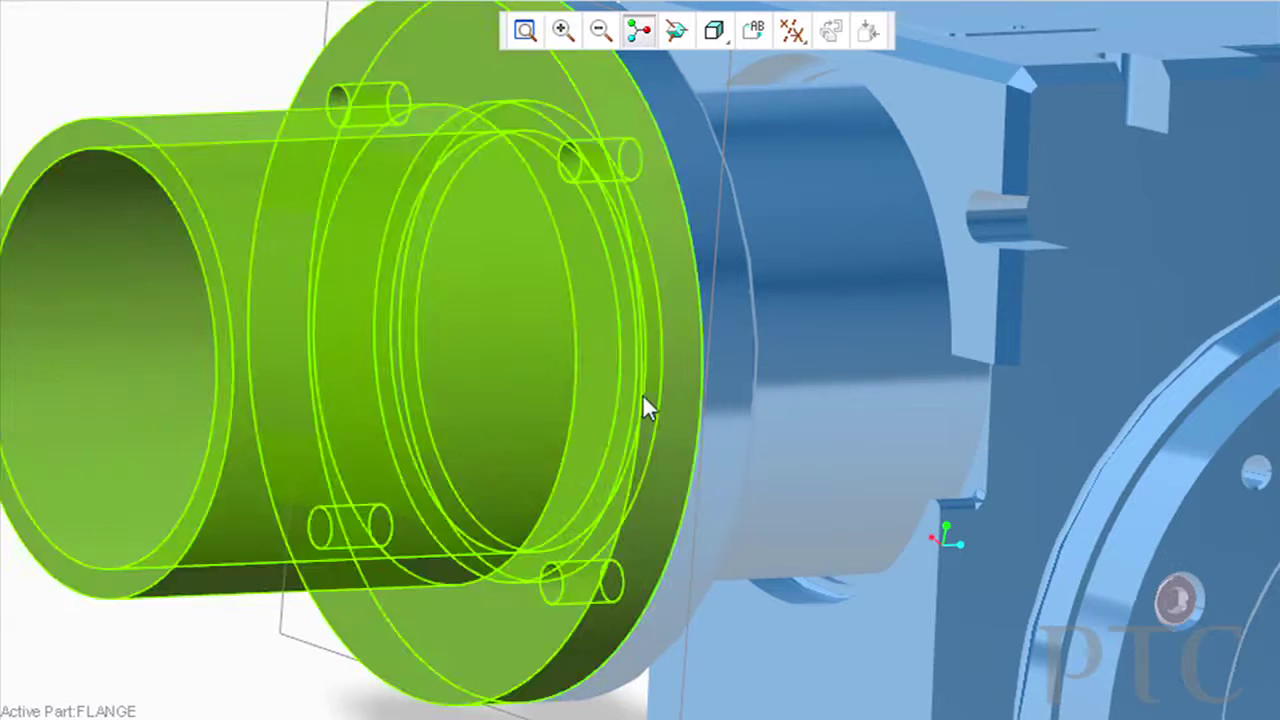
left_click(643, 375)
left_click_drag(698, 383, 706, 383)
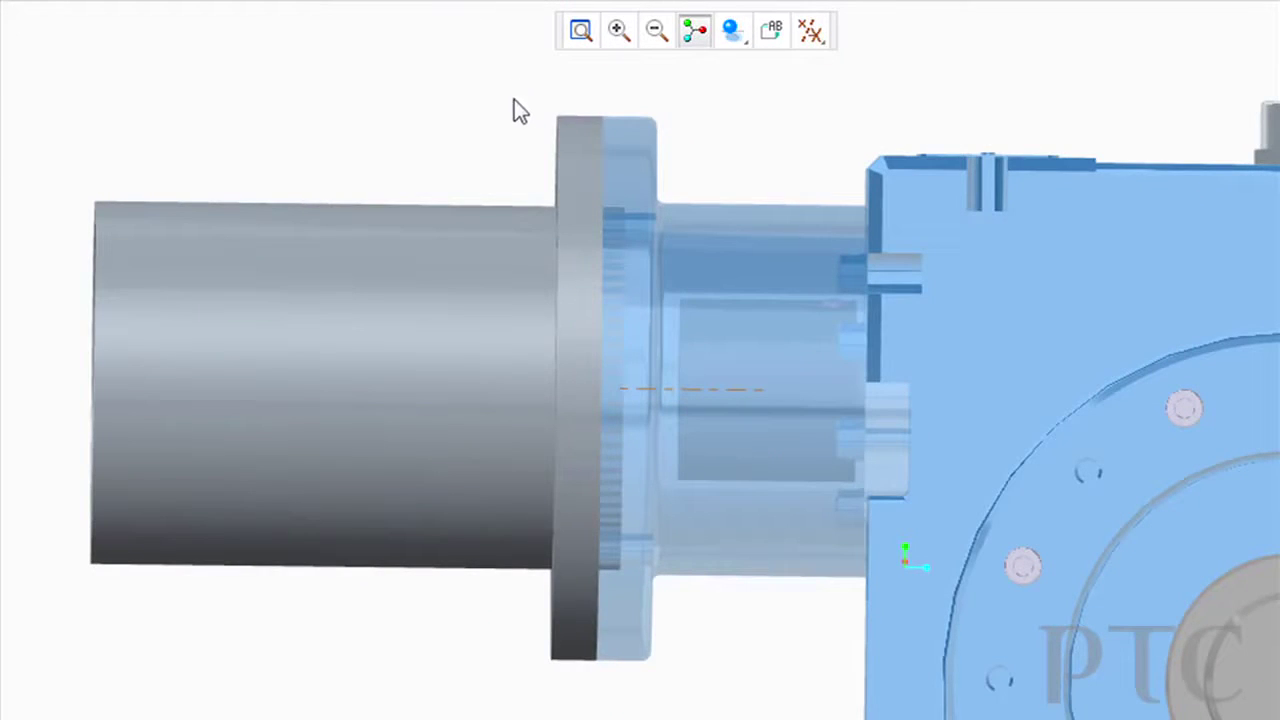
Slide the whole flange left along the tube, anchoring the move handle at the housing edge
left_click_drag(512, 88, 709, 715)
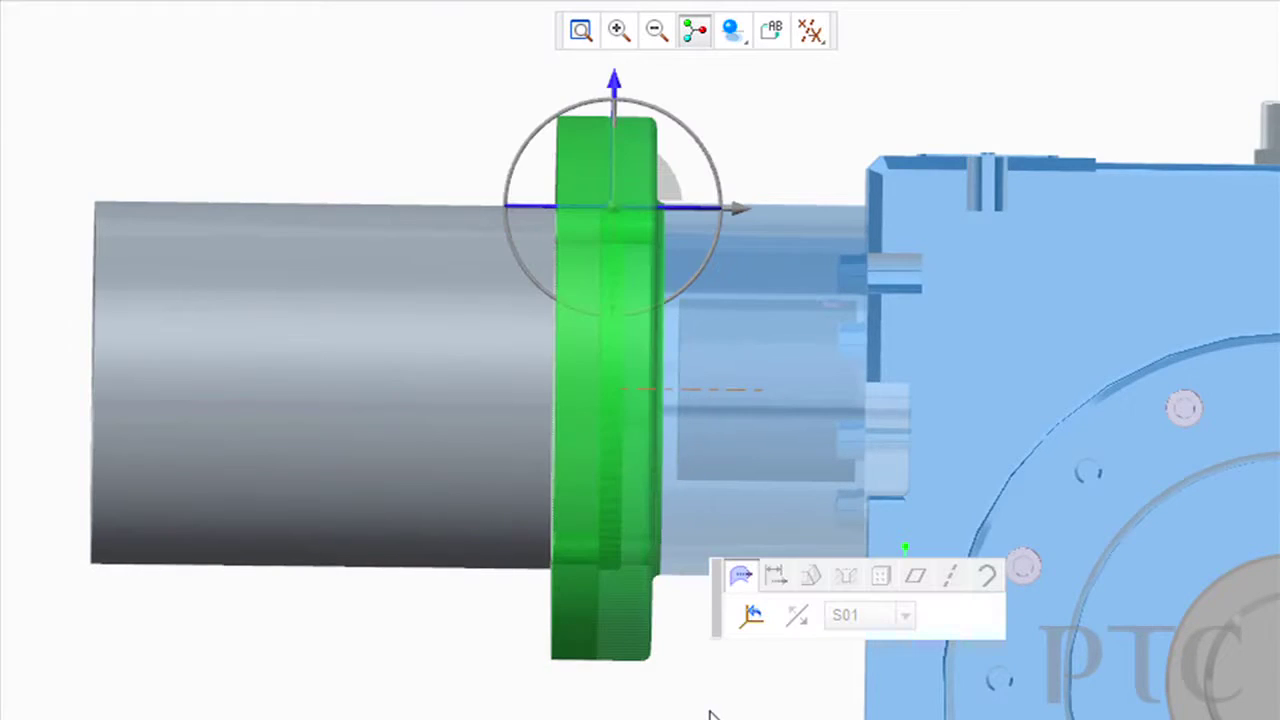
left_click(925, 171)
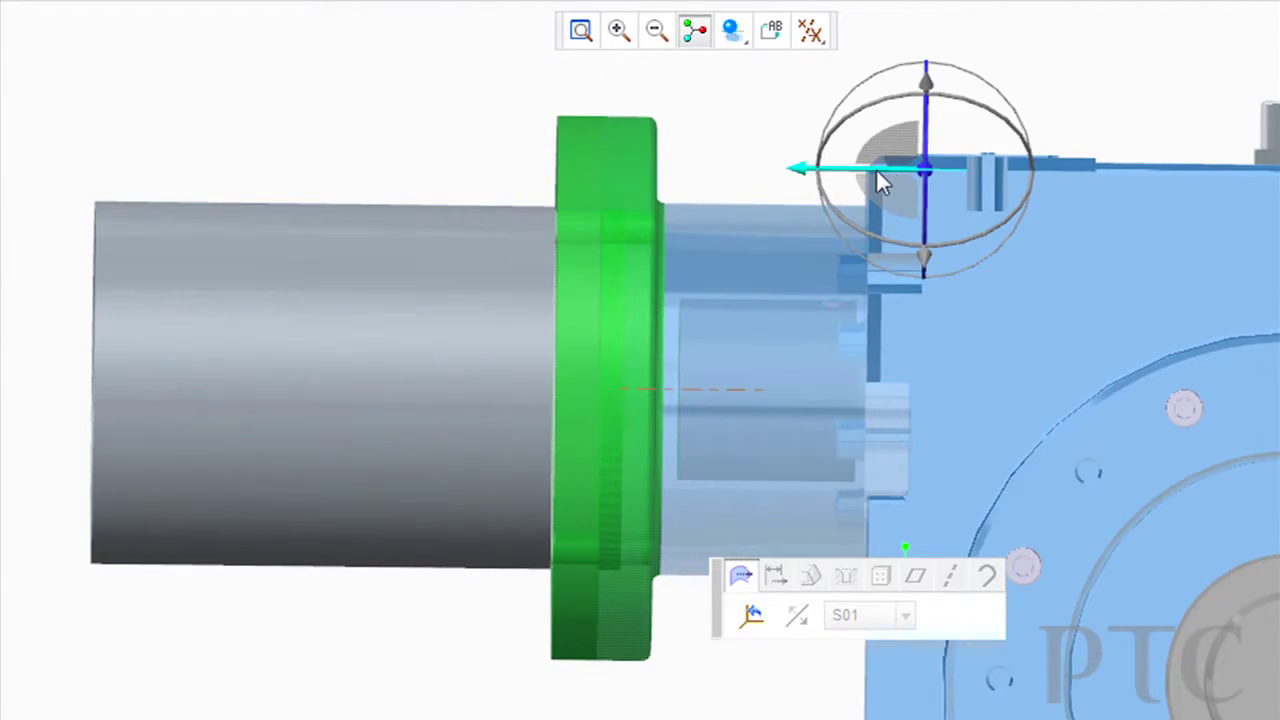
left_click_drag(876, 168, 590, 181)
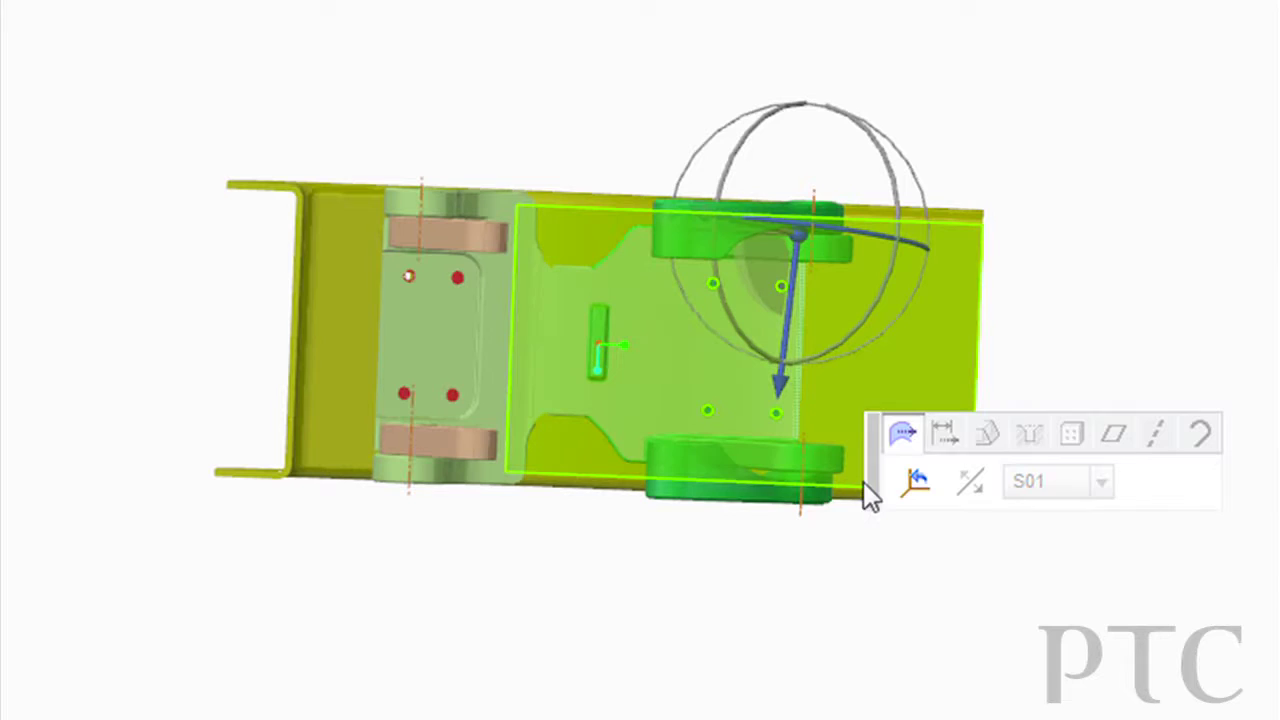
Anchor the move handle on the base plate's bottom edge and orbit to an angled view
left_click_drag(870, 492, 995, 145)
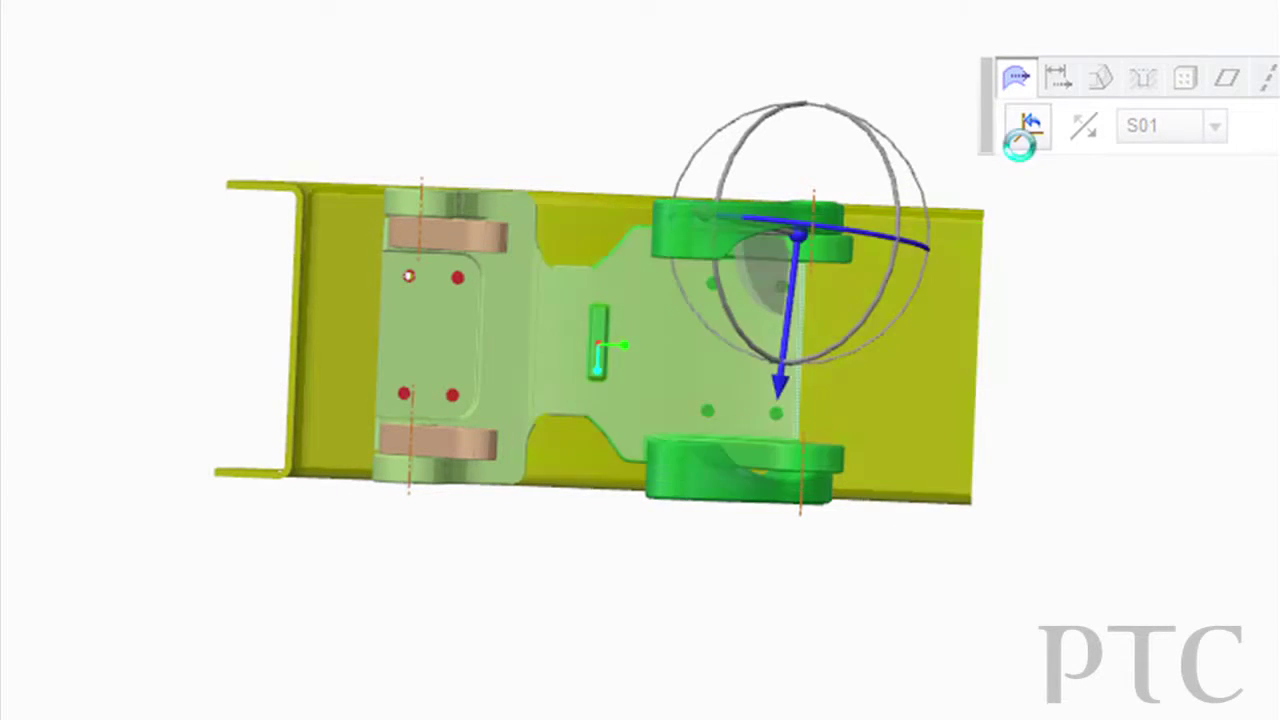
left_click(924, 502)
middle_click_drag(585, 642, 497, 509)
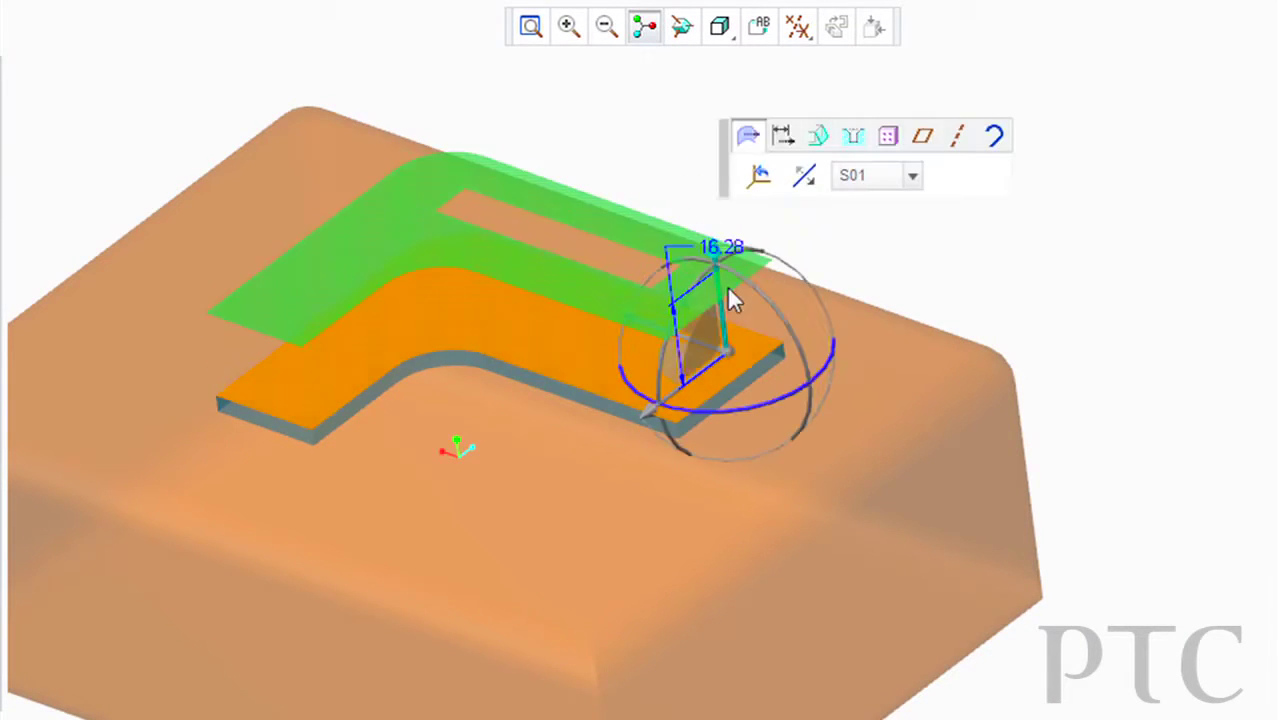
Pull the block up from the L-shaped plate and keep solution S02
middle_click_drag(731, 294, 846, 243)
left_click(808, 175)
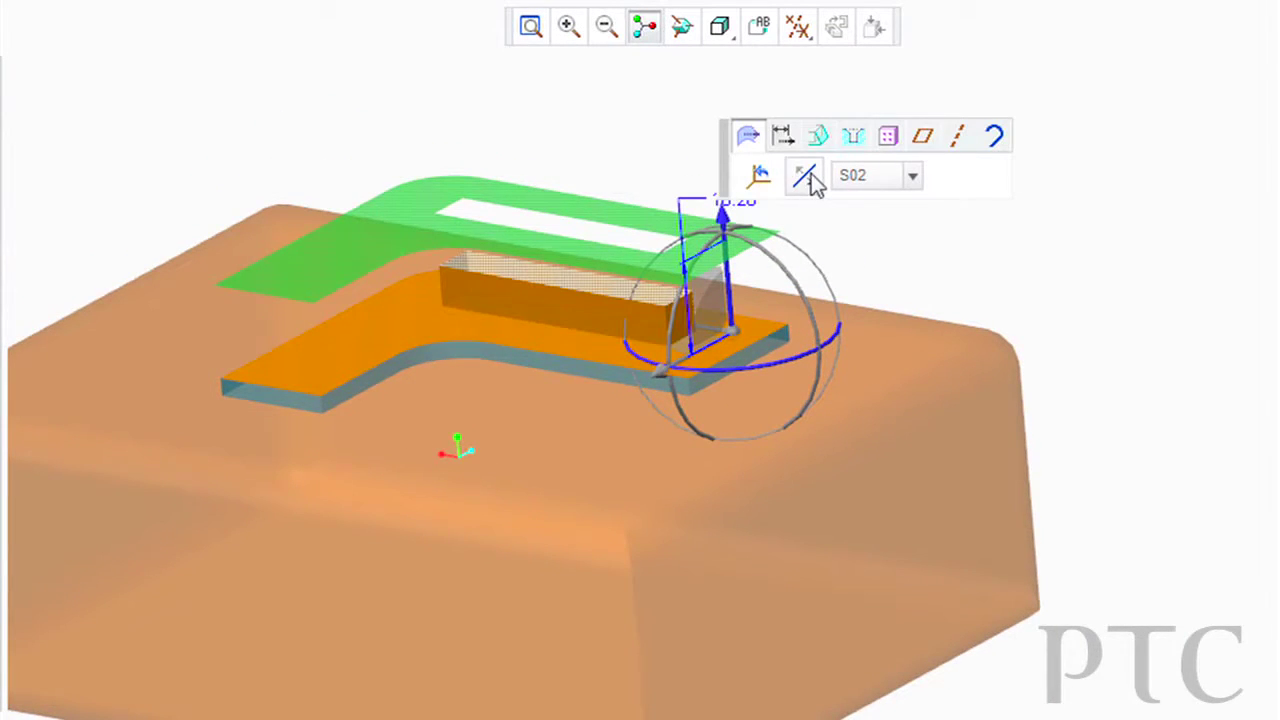
left_click(912, 175)
left_click(889, 202)
left_click(889, 180)
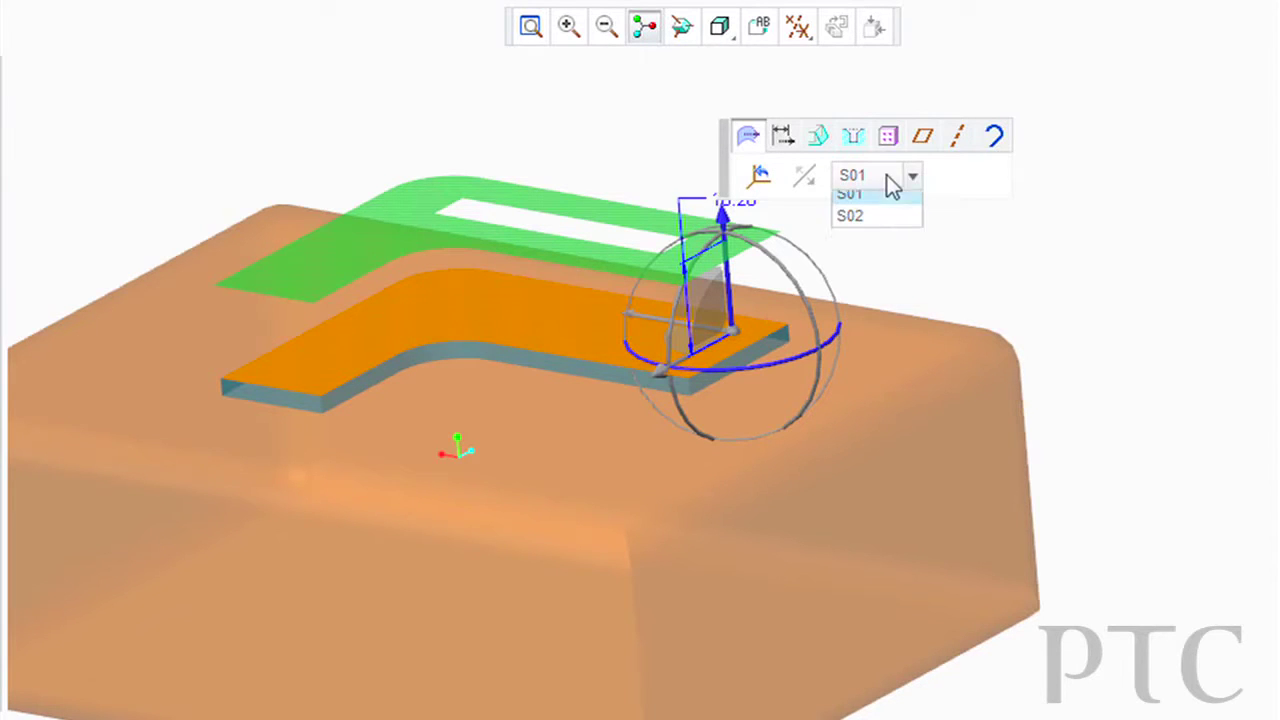
left_click(889, 213)
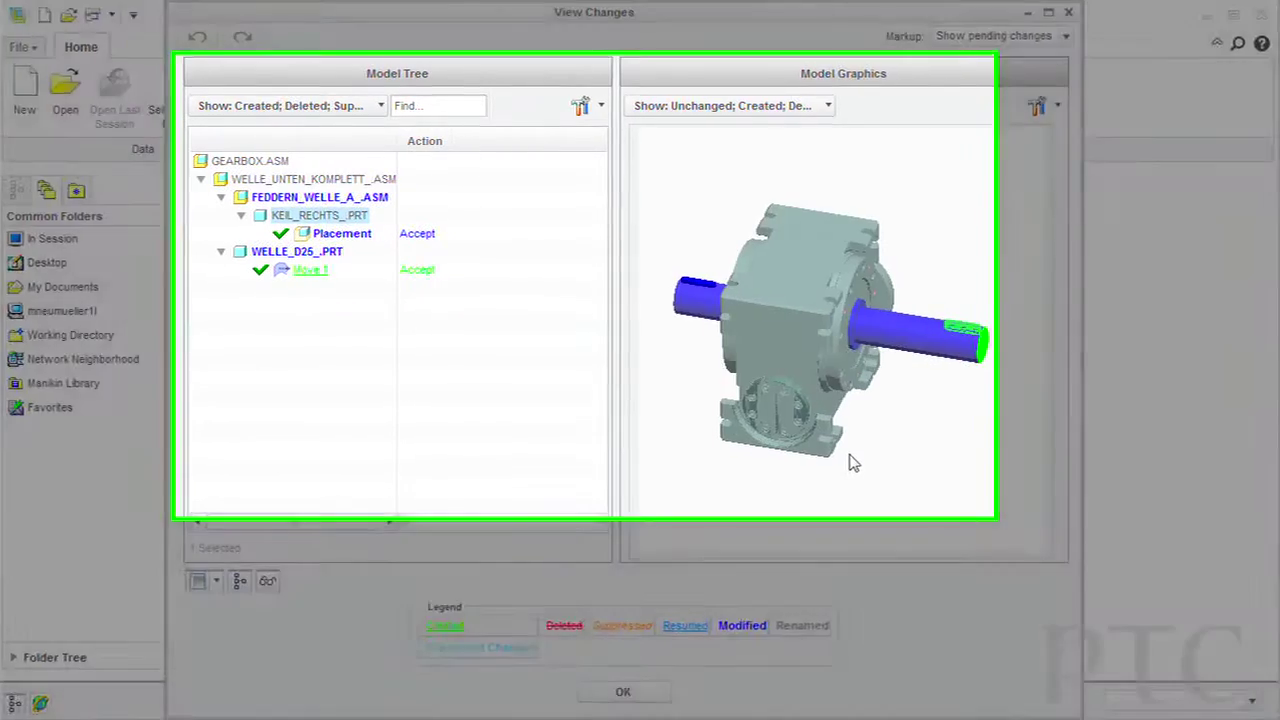
Zoom onto the shaft and bring up Accept/Reject for Move 1 in View Changes
scroll(775, 475, "up", 5)
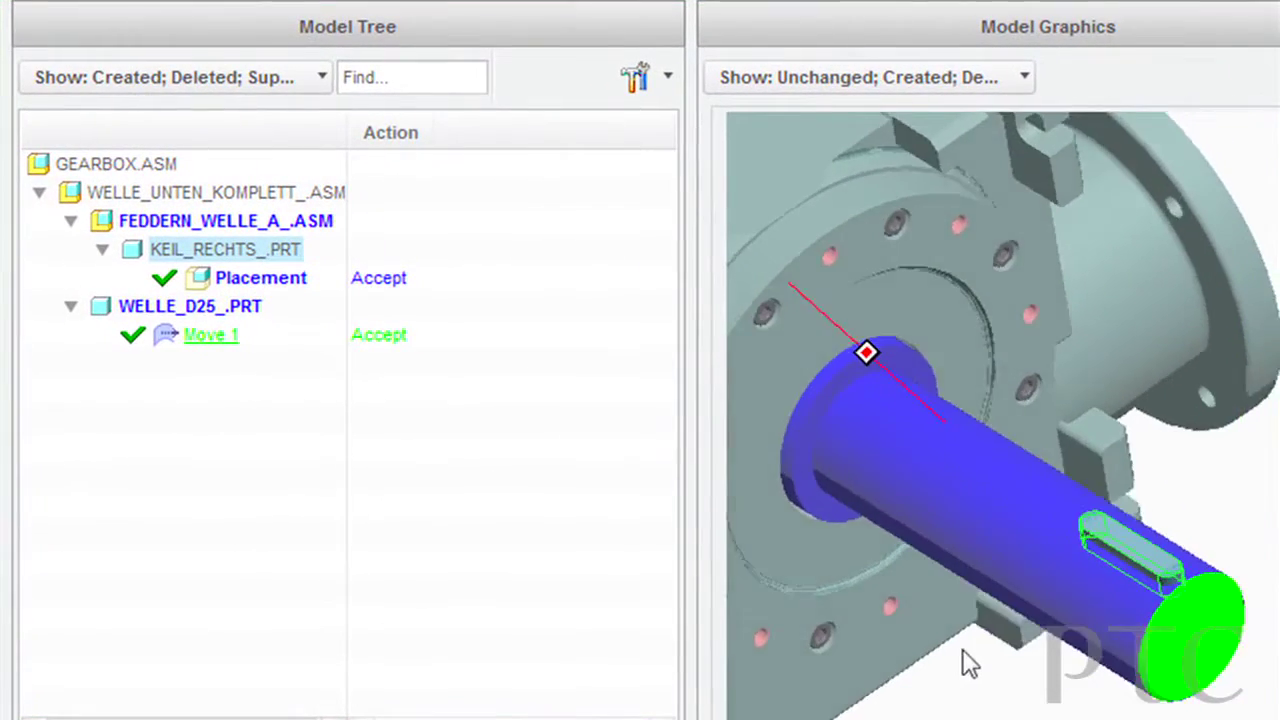
scroll(856, 632, "up", 2)
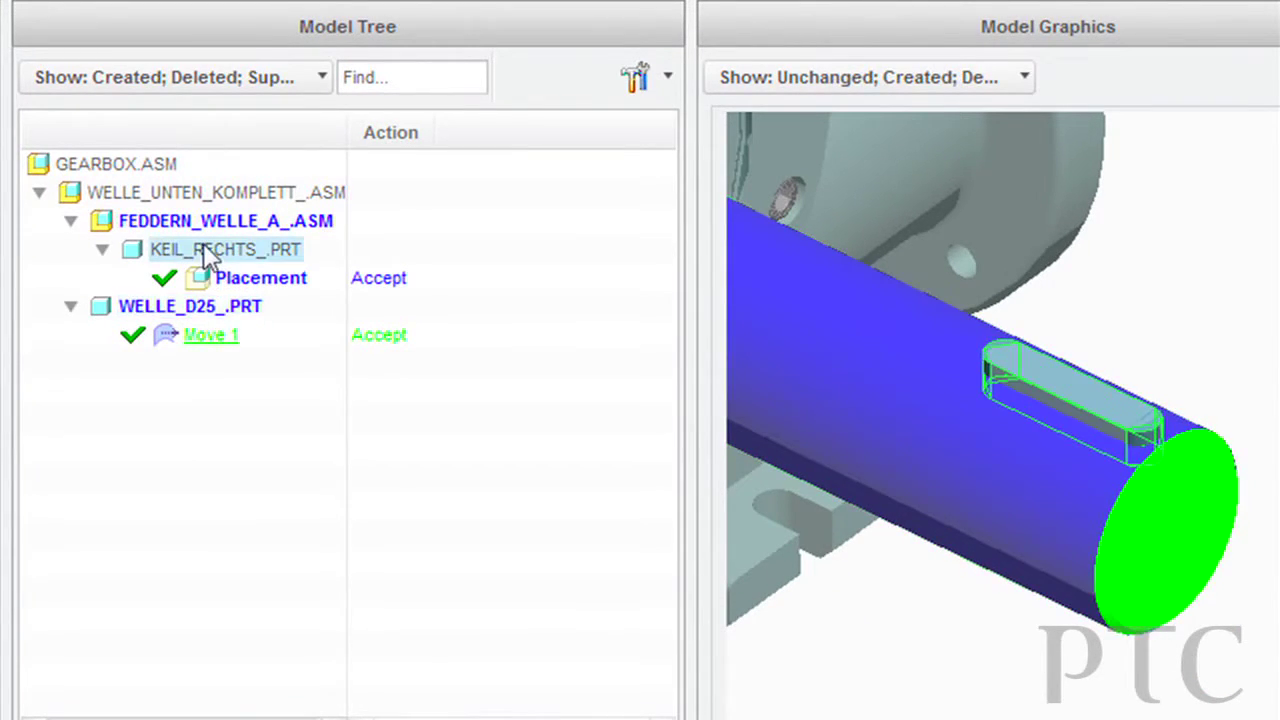
left_click(415, 336)
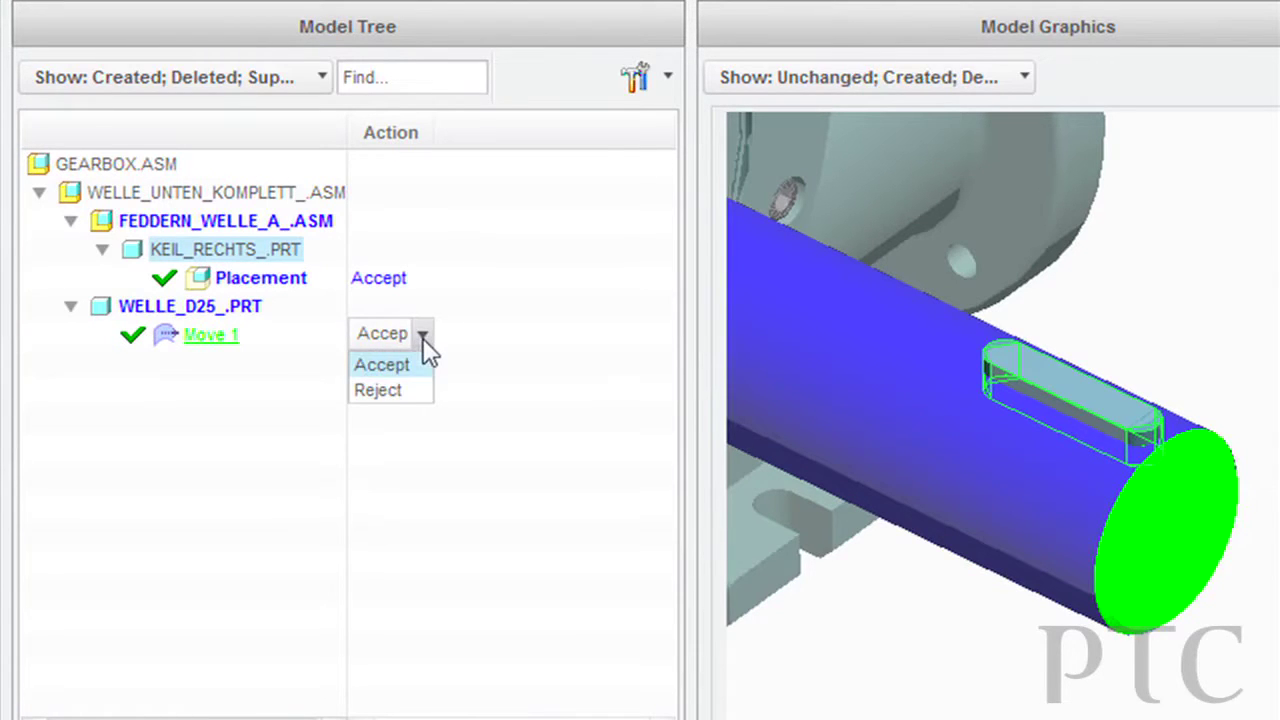